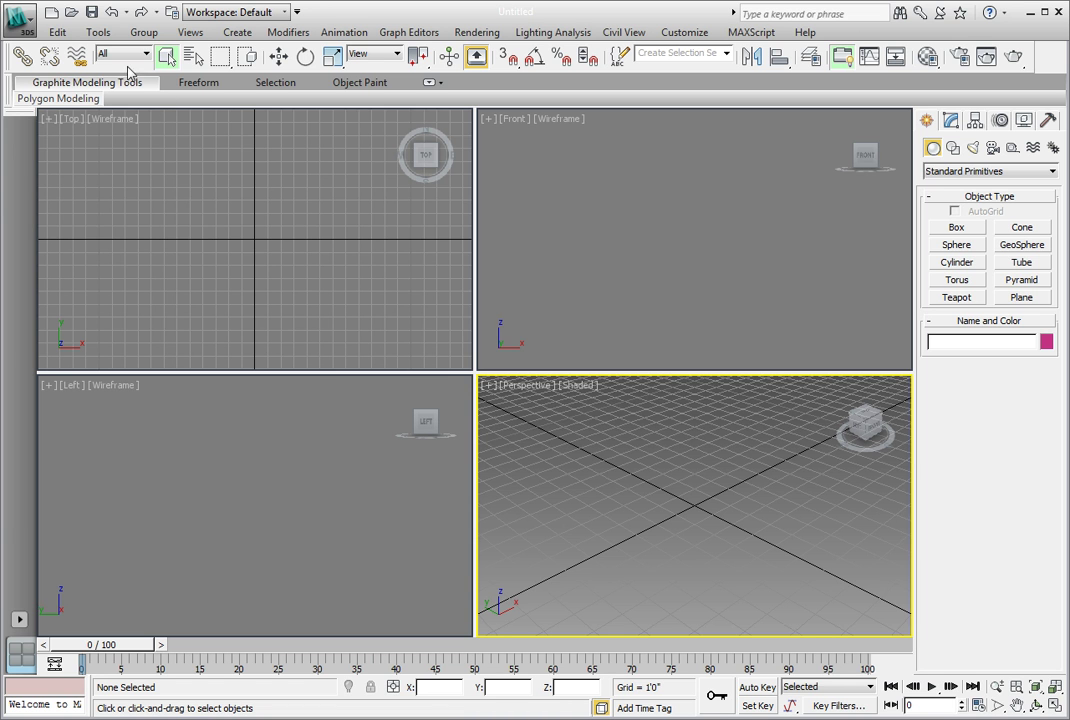
Load the porch scene Ch03_Containers_01.max from the CH 03 folder.
{"action": "left_click", "coordinate": [74, 12]}
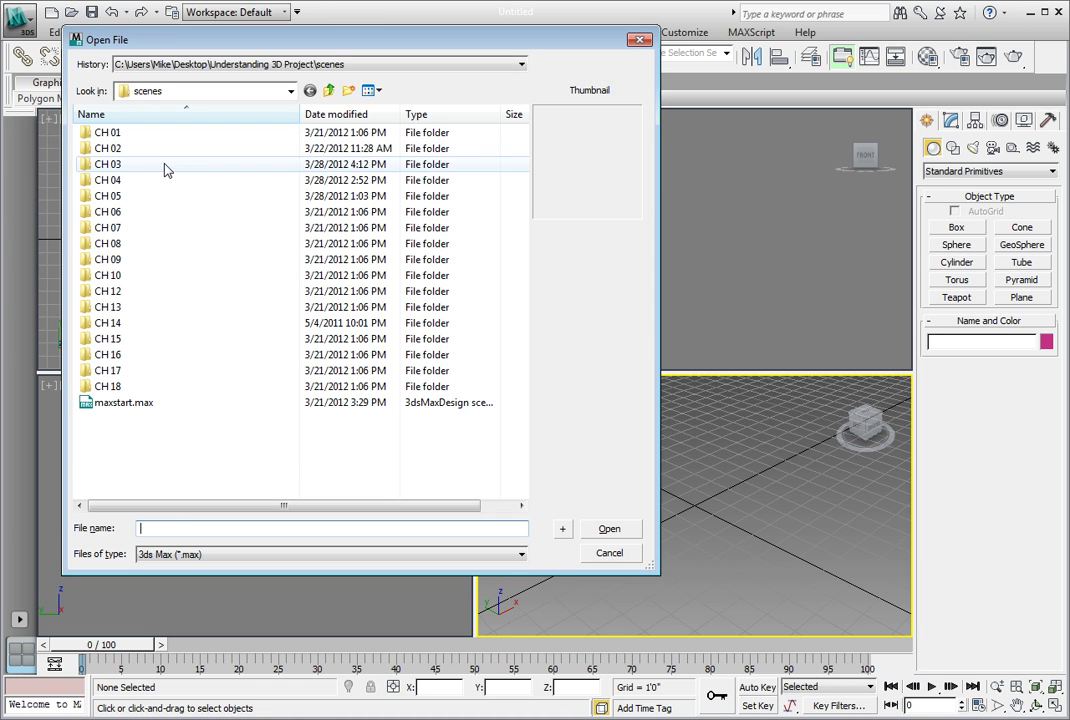
{"action": "double_click", "coordinate": [140, 164]}
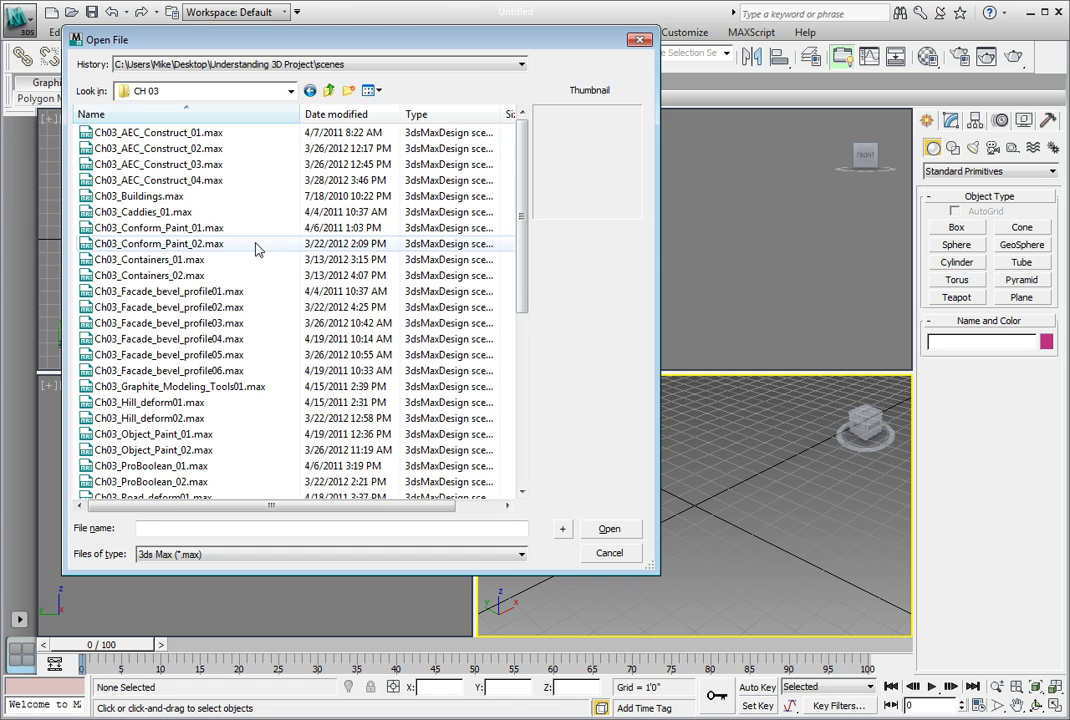
{"action": "left_click", "coordinate": [182, 260]}
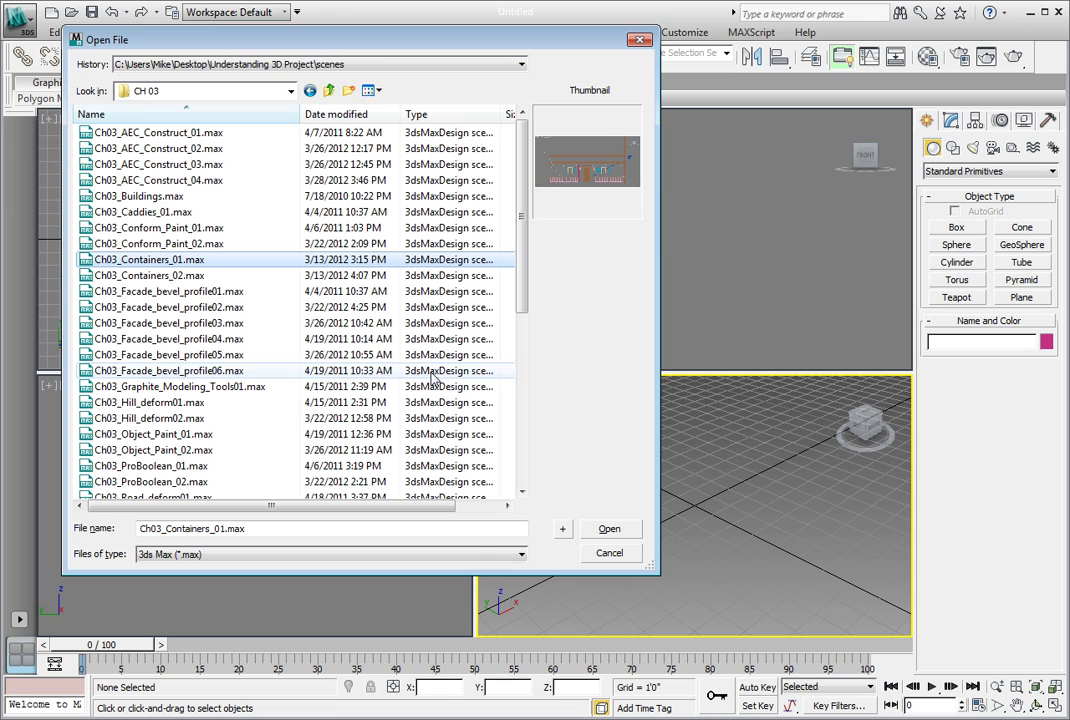
{"action": "left_click", "coordinate": [610, 529]}
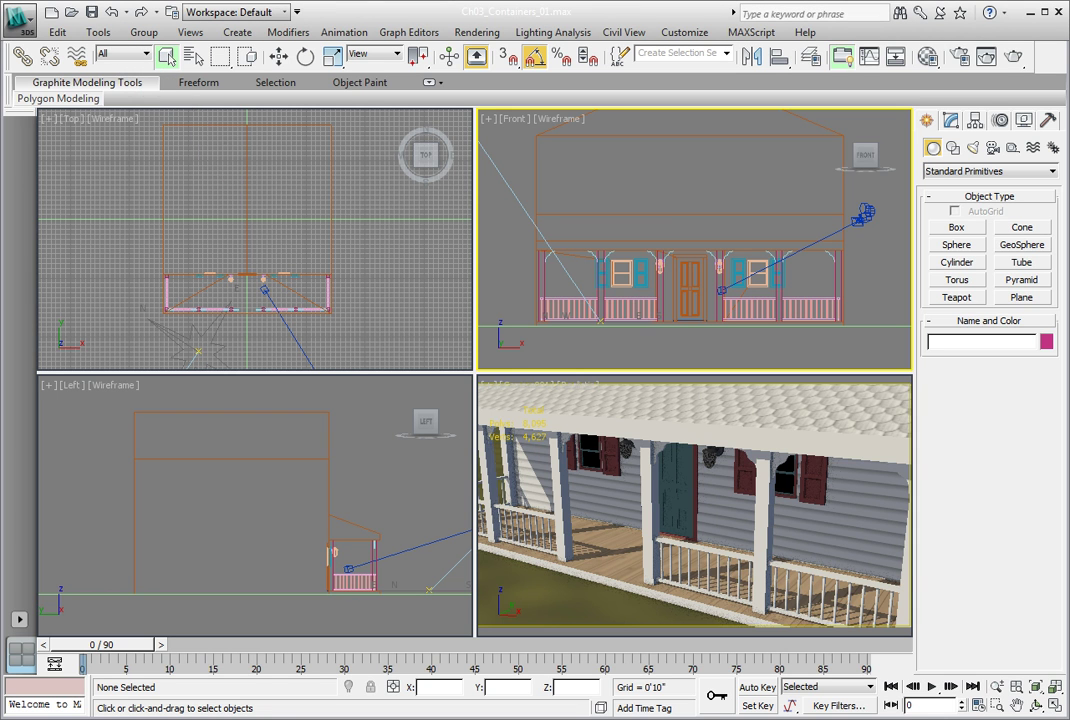
Inherit the Ch03_Rocking Chair_01_con_rocker.maxc container file through Tools > Containers.
{"action": "left_click", "coordinate": [98, 32]}
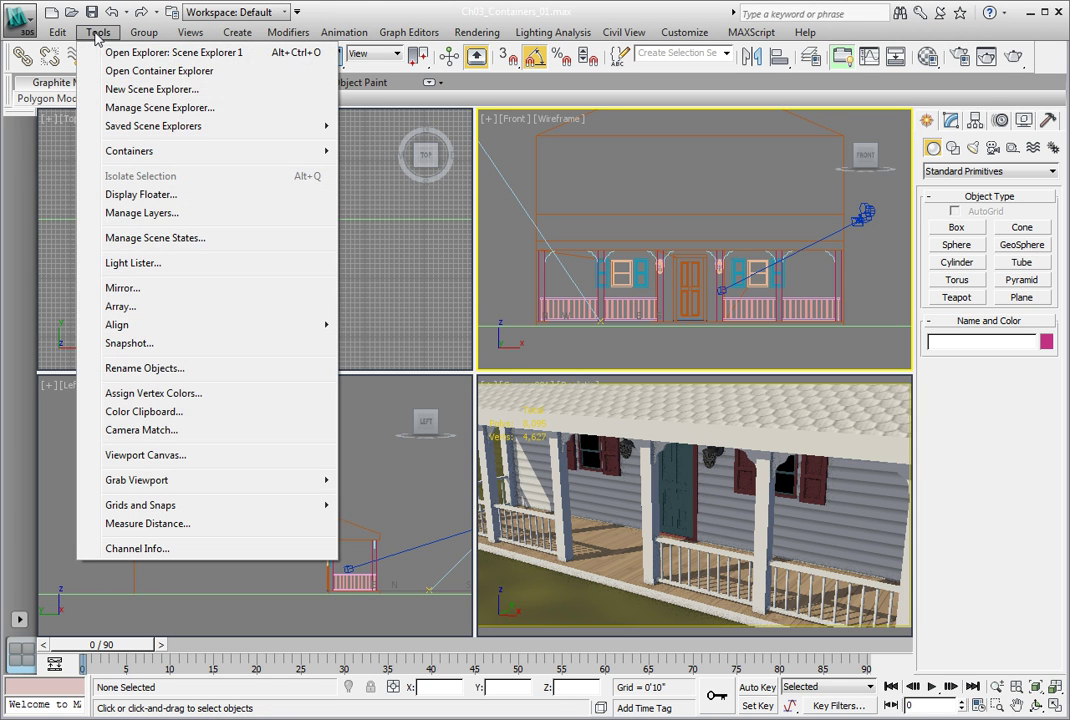
{"action": "mouse_move", "coordinate": [125, 151]}
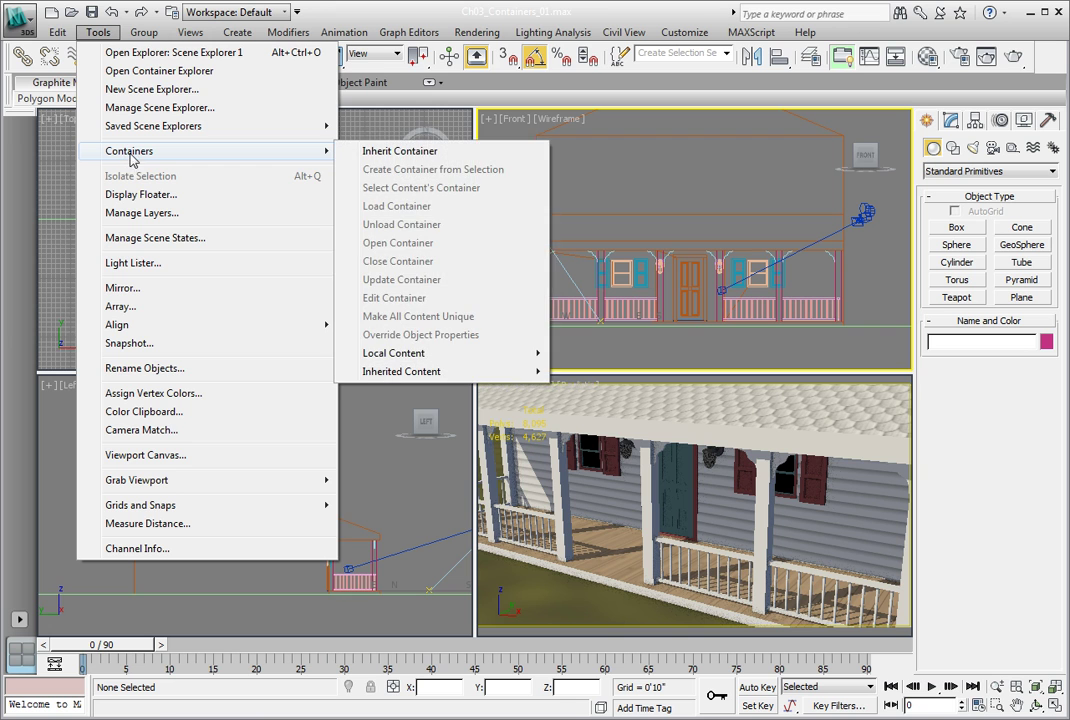
{"action": "left_click", "coordinate": [404, 155]}
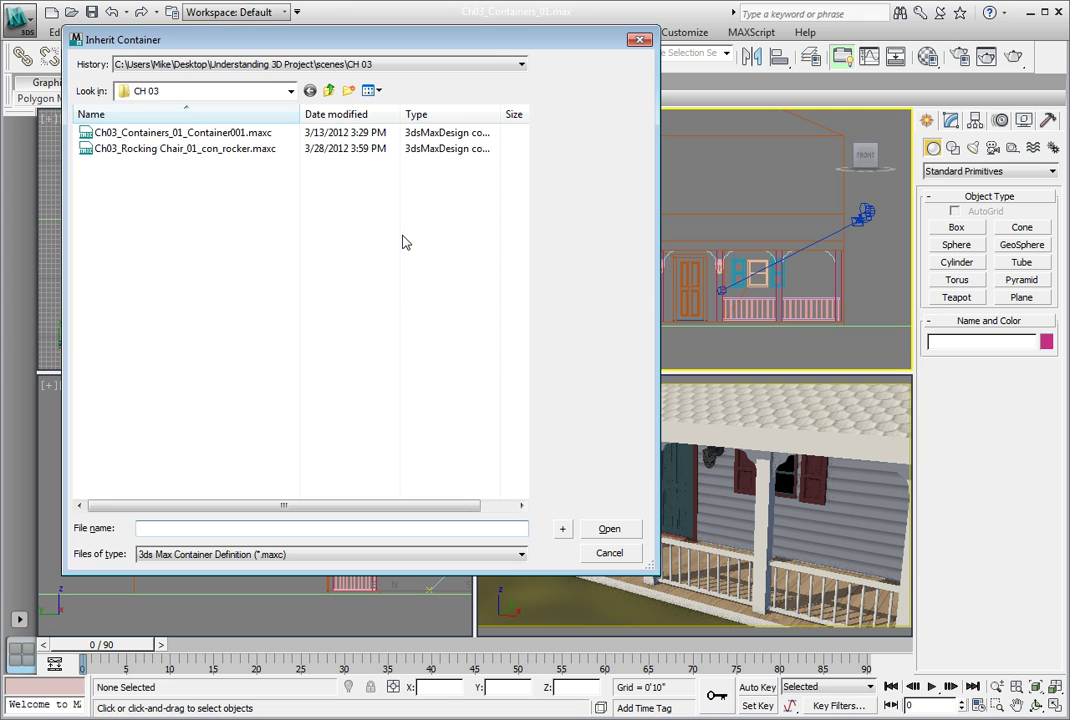
{"action": "left_click", "coordinate": [228, 150]}
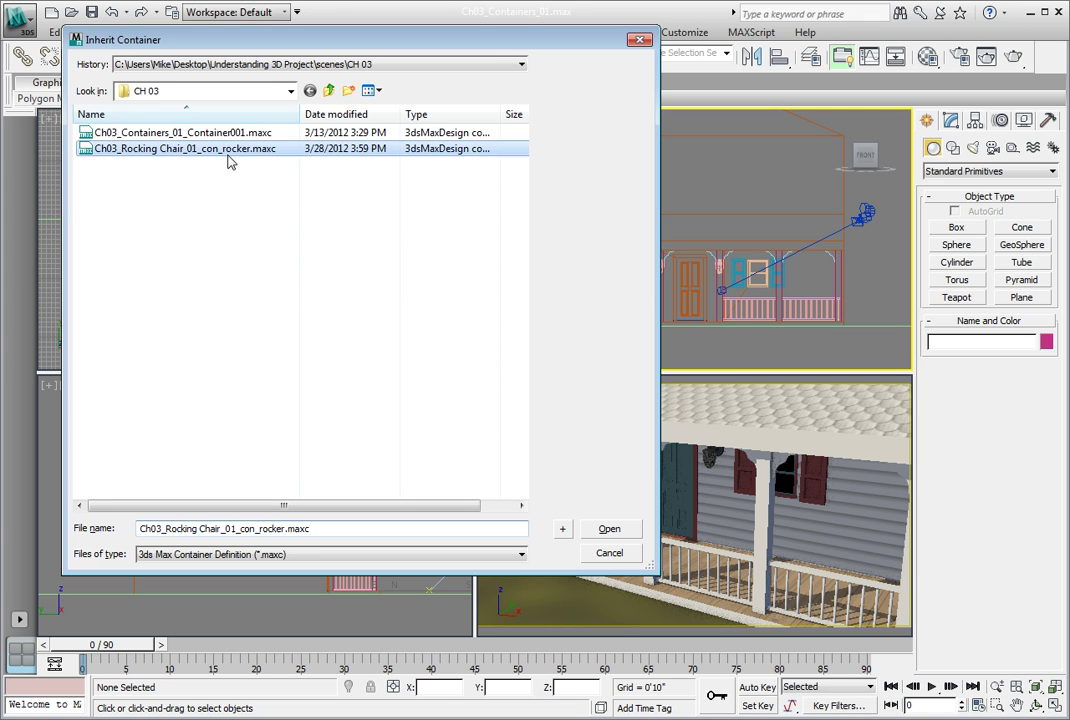
{"action": "left_click", "coordinate": [609, 529]}
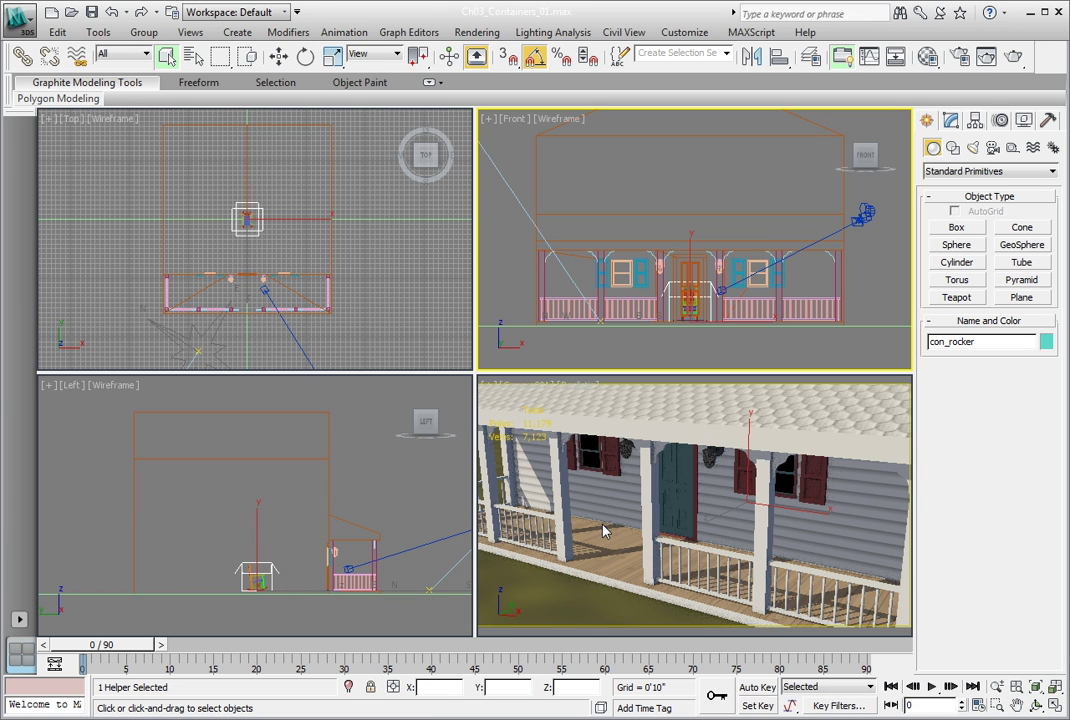
In the Top view, move con_rocker to X -13'3 3/8", Y -15'2" at the porch's left end.
{"action": "right_click", "coordinate": [351, 282]}
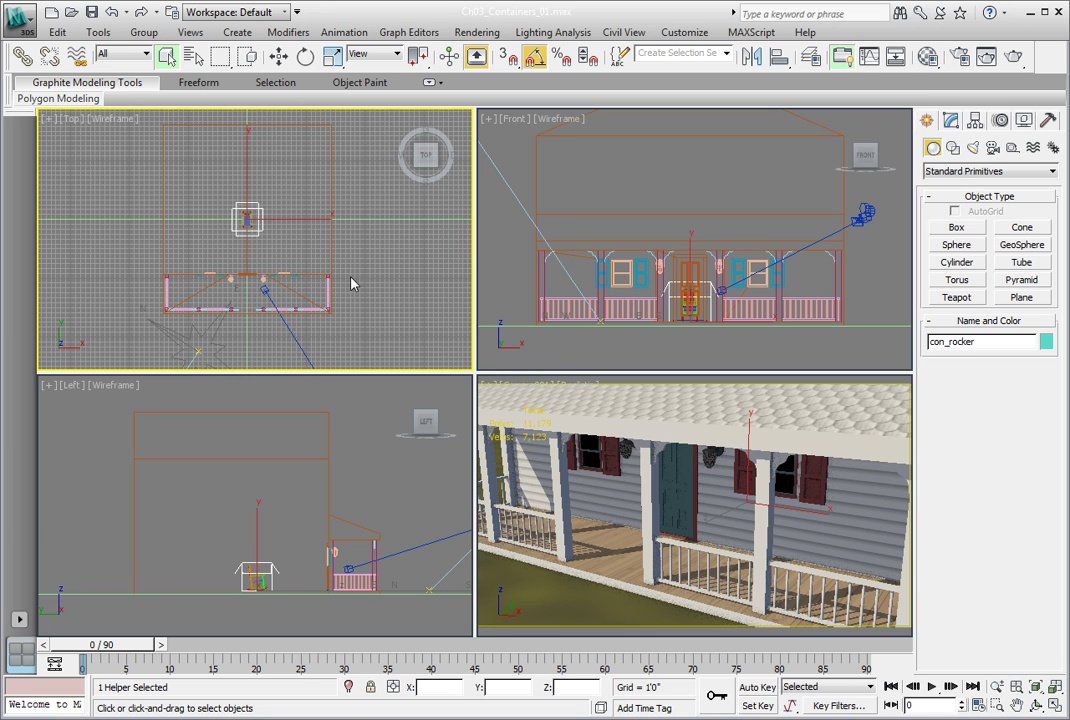
{"action": "key", "text": "w"}
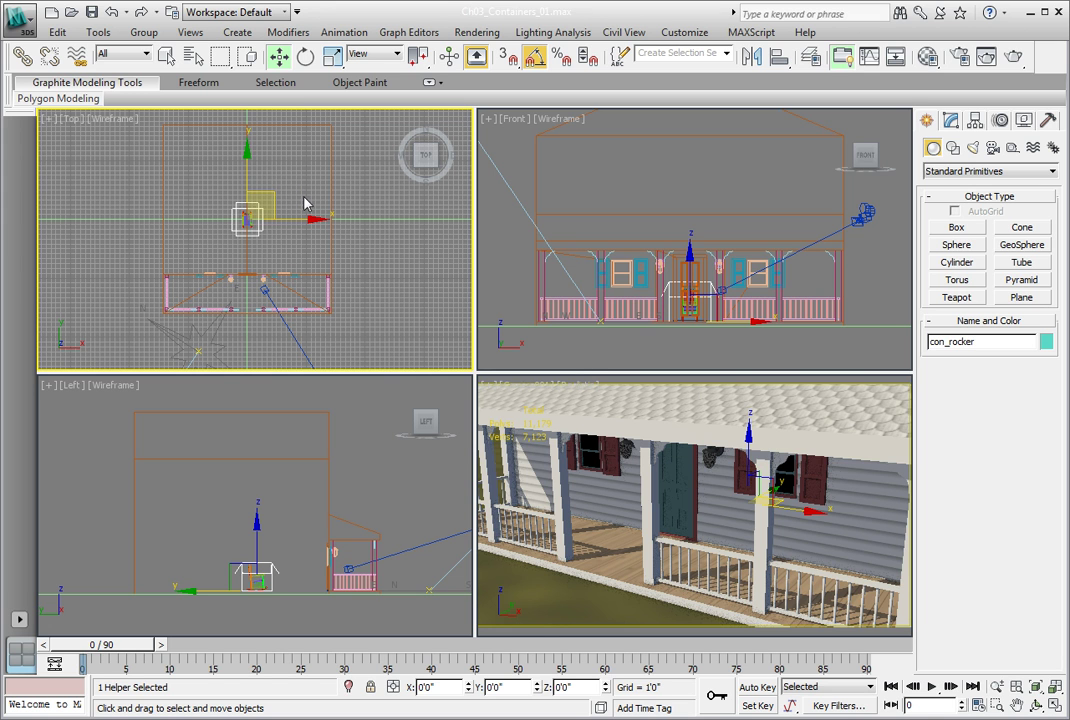
{"action": "left_click_drag", "start_coordinate": [300, 220], "coordinate": [238, 222]}
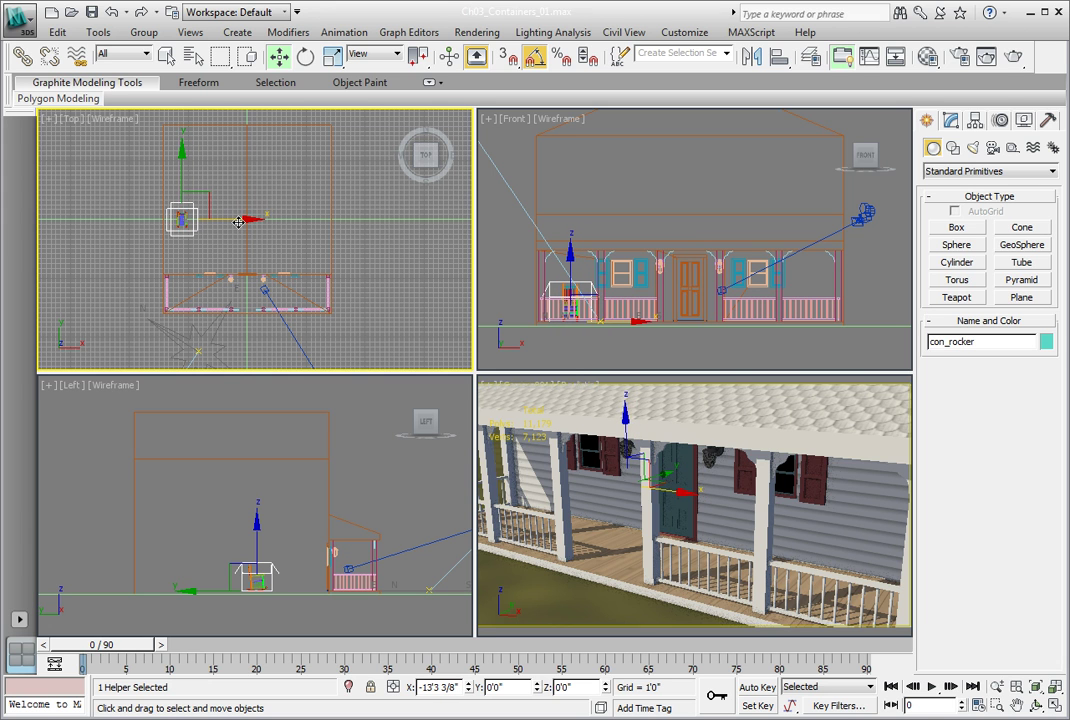
{"action": "left_click_drag", "start_coordinate": [180, 154], "coordinate": [178, 226]}
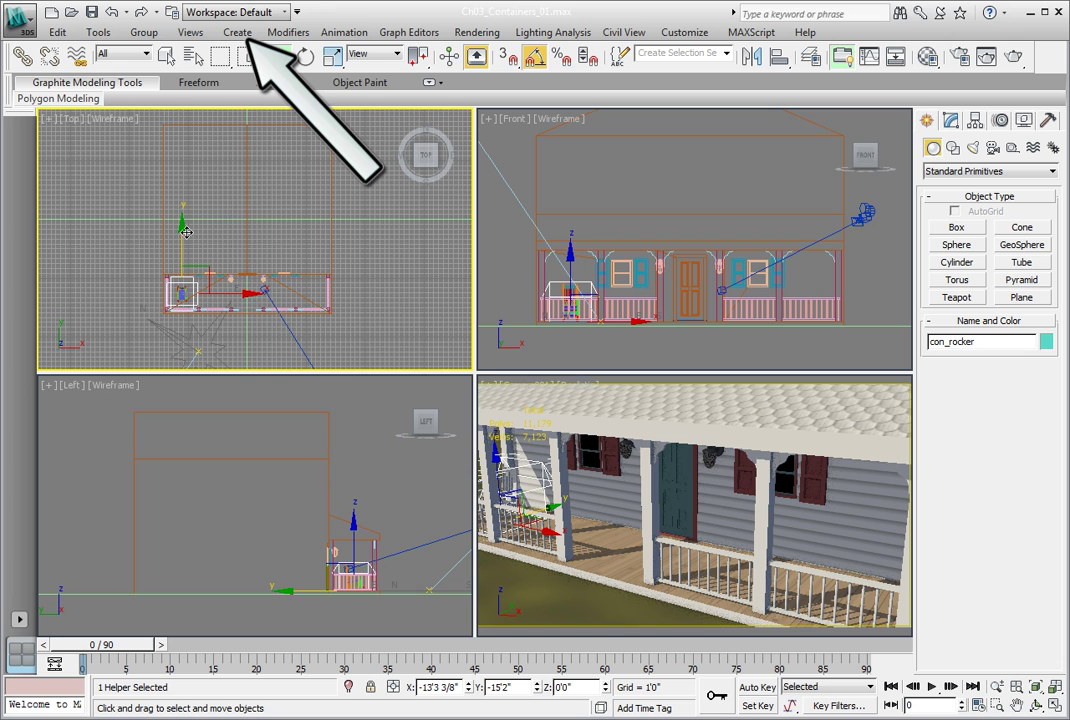
Maximize the Top viewport to fill the workspace.
{"action": "left_click", "coordinate": [237, 34]}
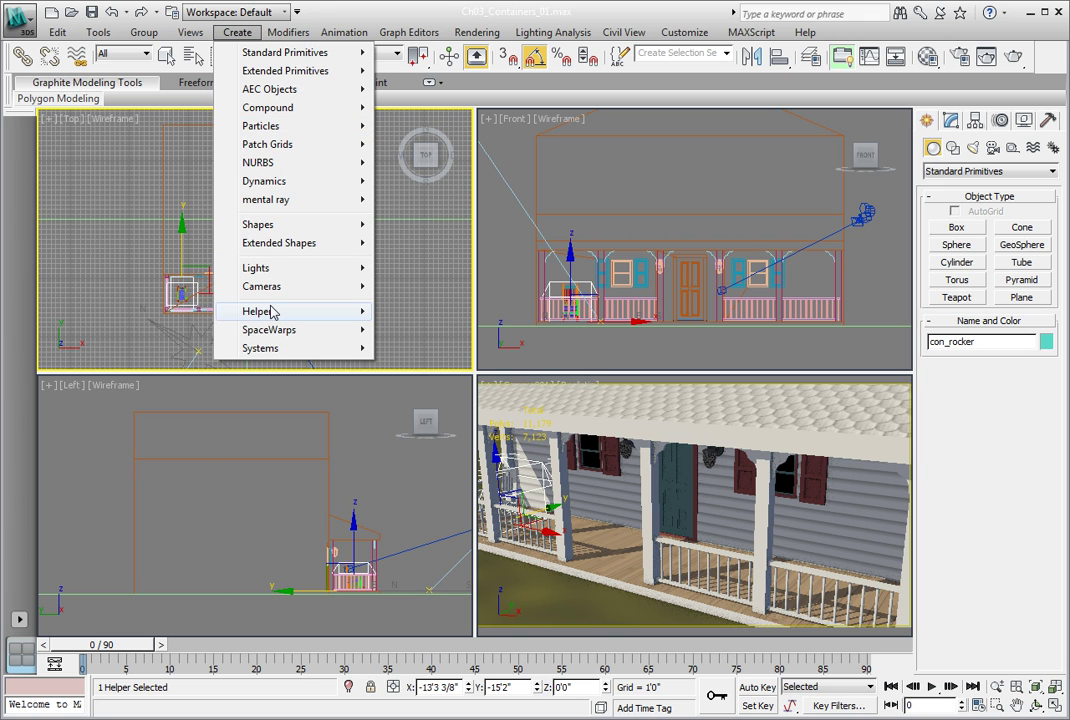
{"action": "mouse_move", "coordinate": [272, 312]}
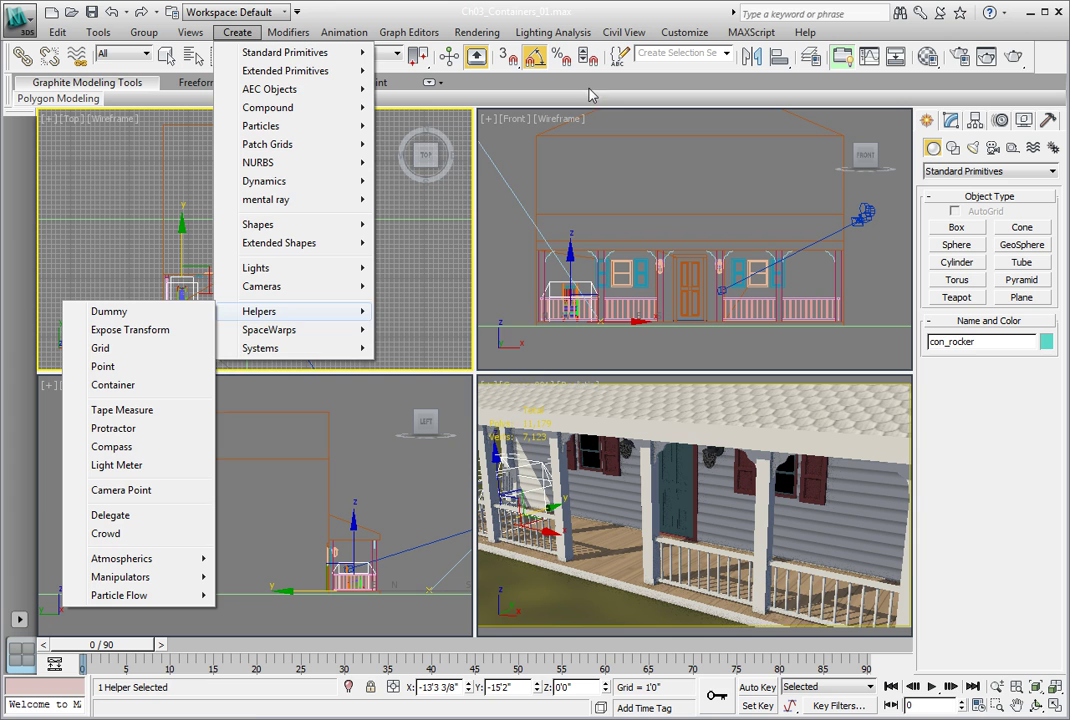
{"action": "right_click", "coordinate": [438, 287]}
{"action": "left_click", "coordinate": [369, 190]}
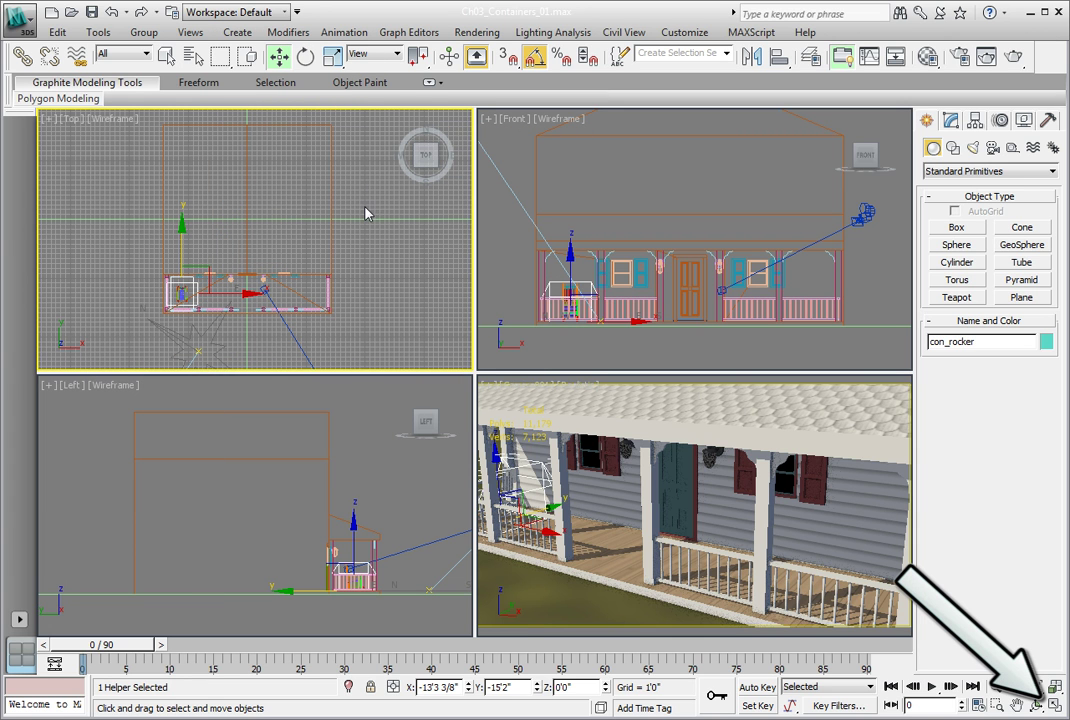
{"action": "left_click", "coordinate": [1055, 705]}
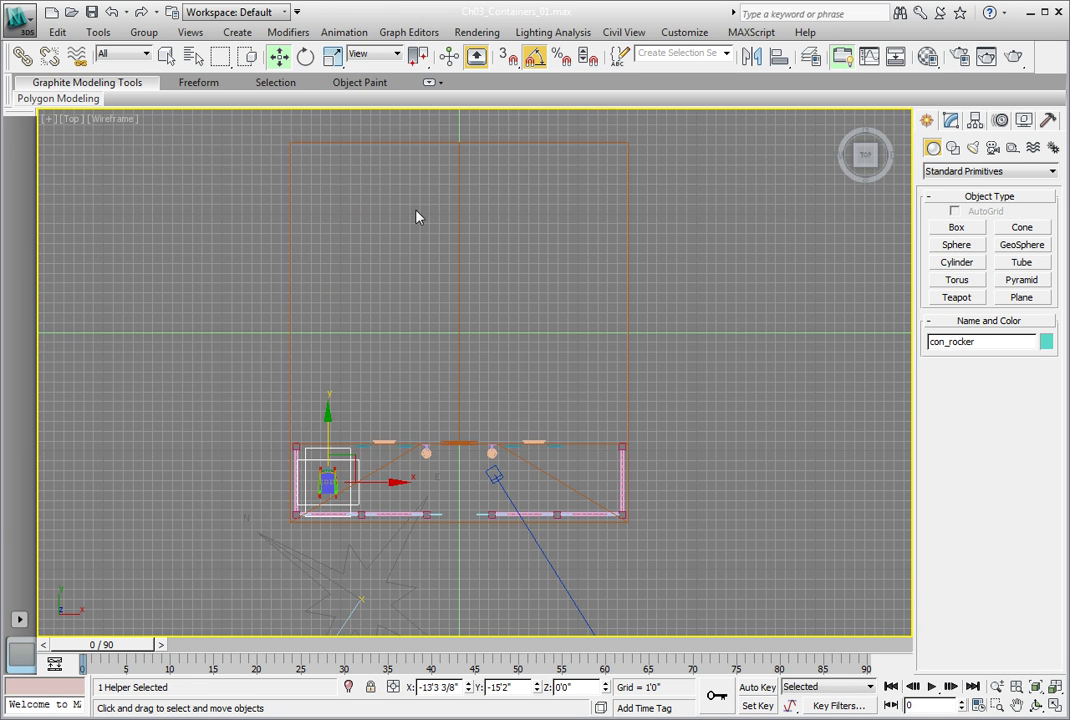
Draw a Container helper, Container001, on the porch beside the rocking chair.
{"action": "left_click", "coordinate": [237, 32]}
{"action": "mouse_move", "coordinate": [259, 228]}
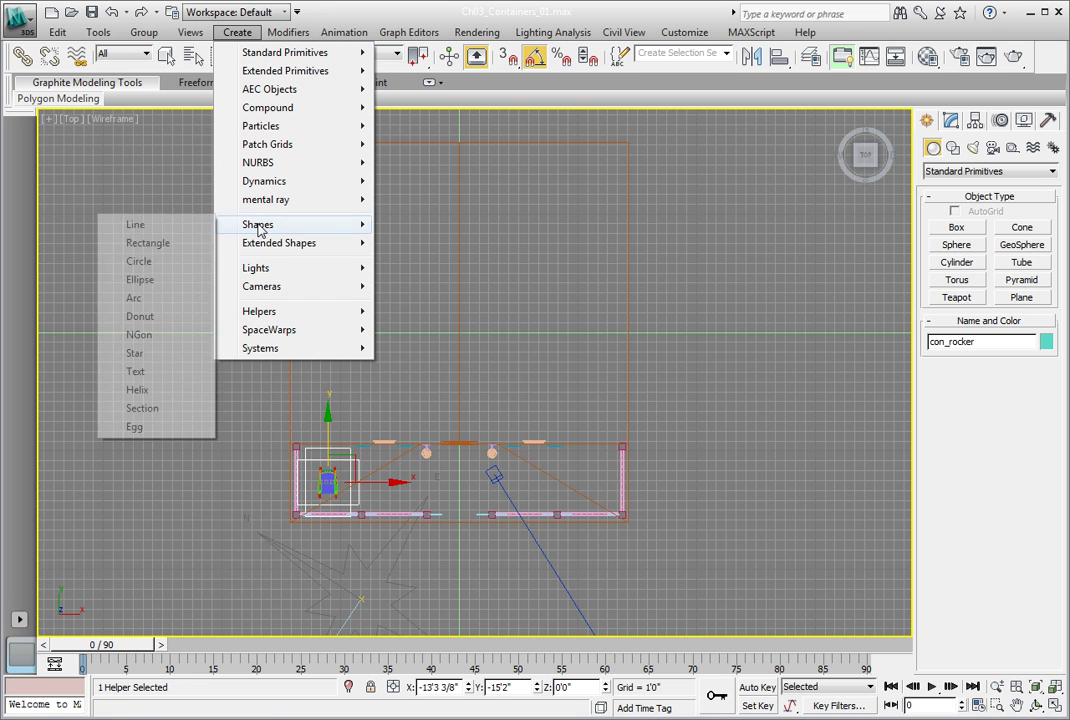
{"action": "mouse_move", "coordinate": [262, 312]}
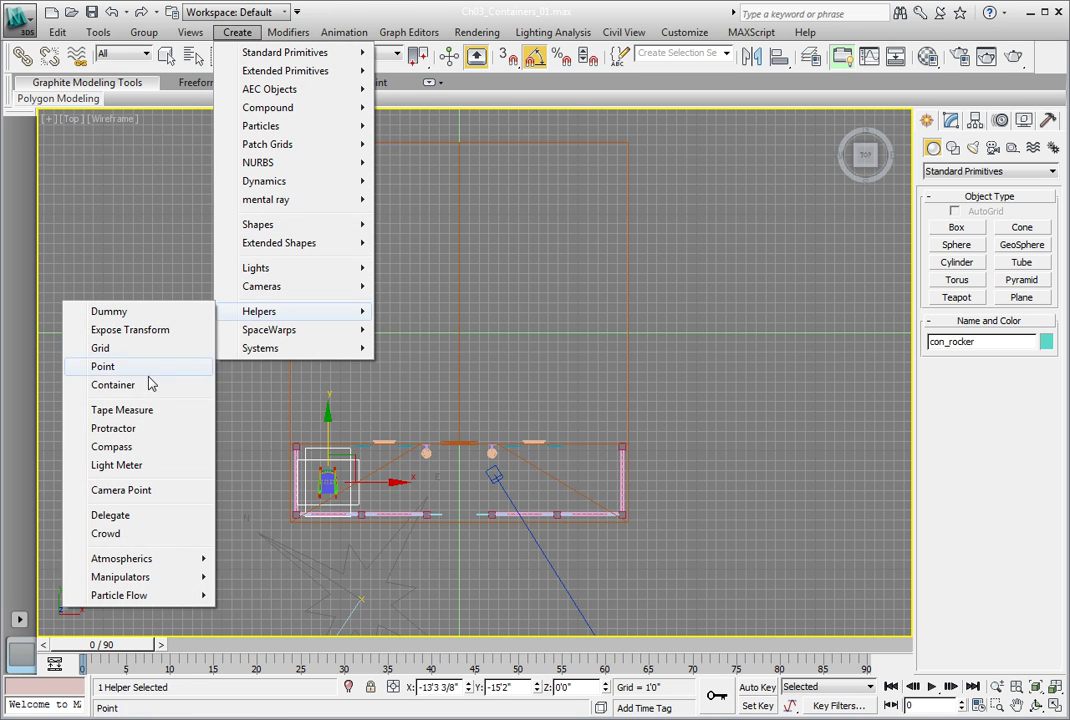
{"action": "left_click", "coordinate": [119, 386]}
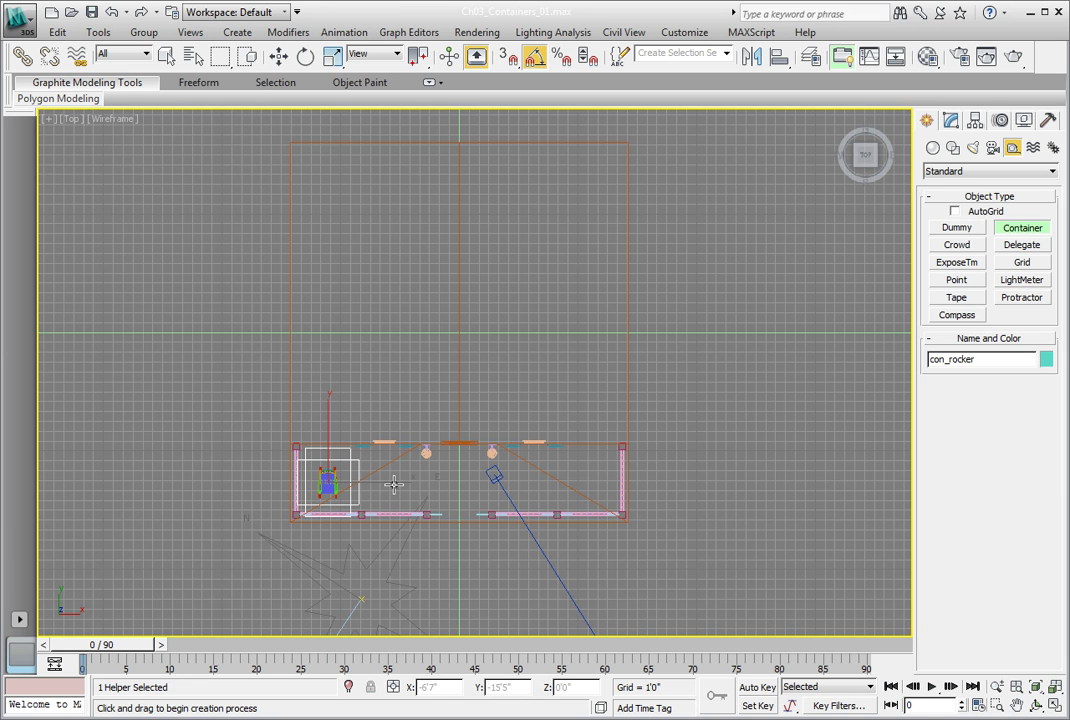
{"action": "left_click_drag", "start_coordinate": [394, 485], "coordinate": [349, 449]}
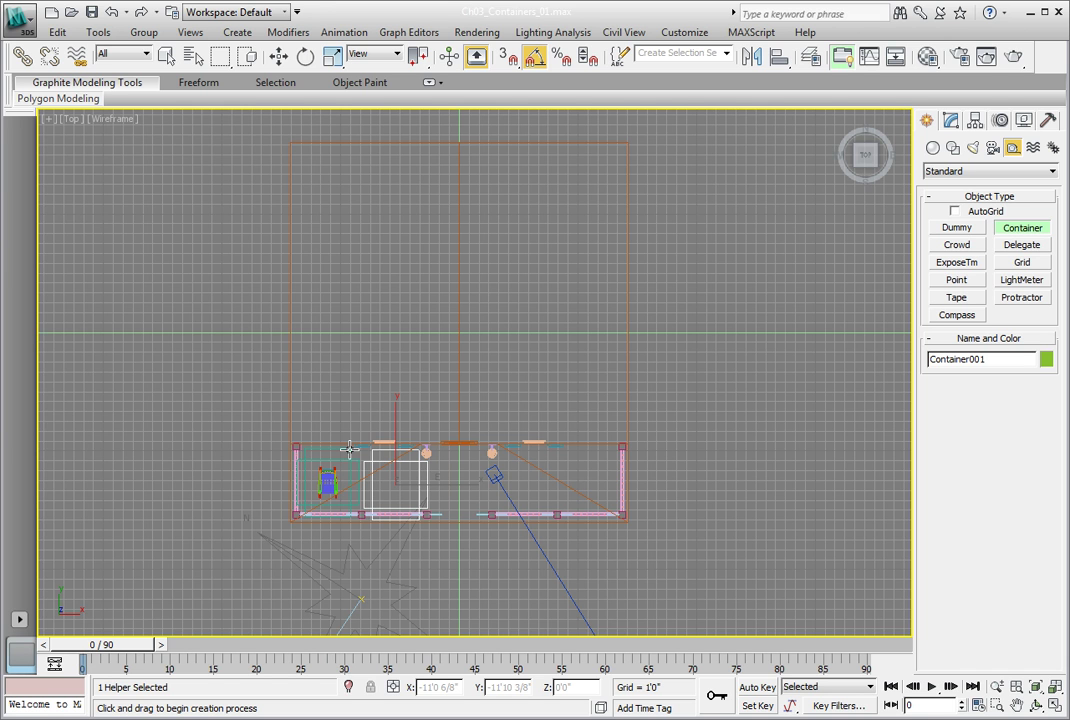
Make Container001 inherit the Ch03_Rocking Chair_01 .maxc definition from the CH 03 folder.
{"action": "left_click", "coordinate": [950, 121]}
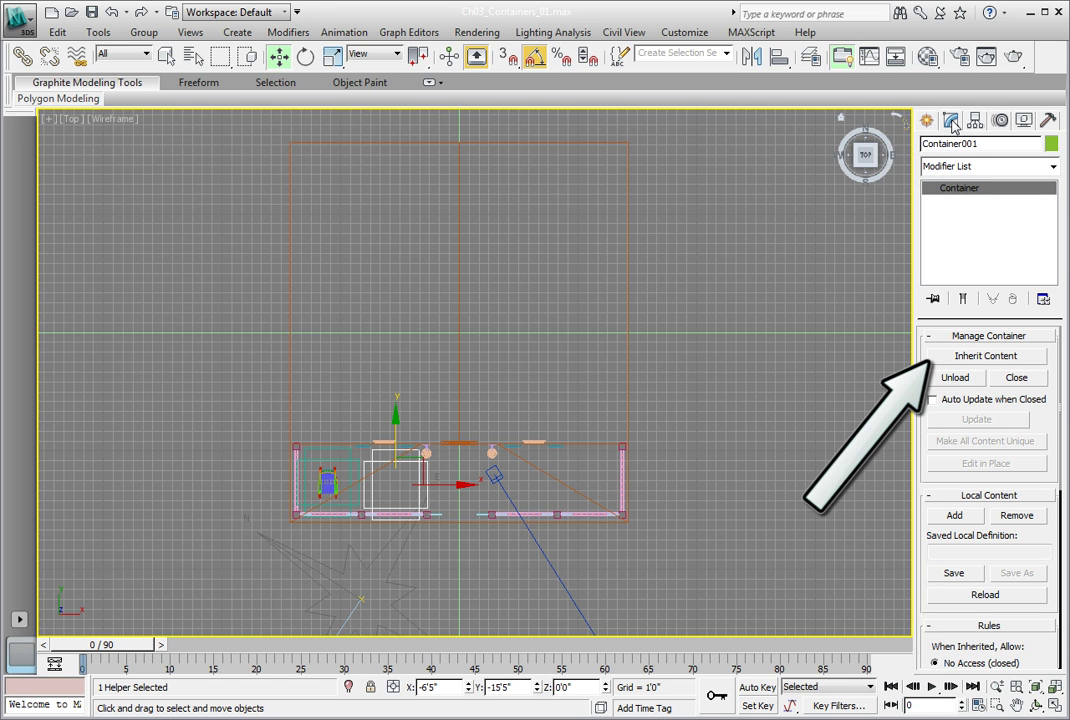
{"action": "left_click", "coordinate": [1000, 360]}
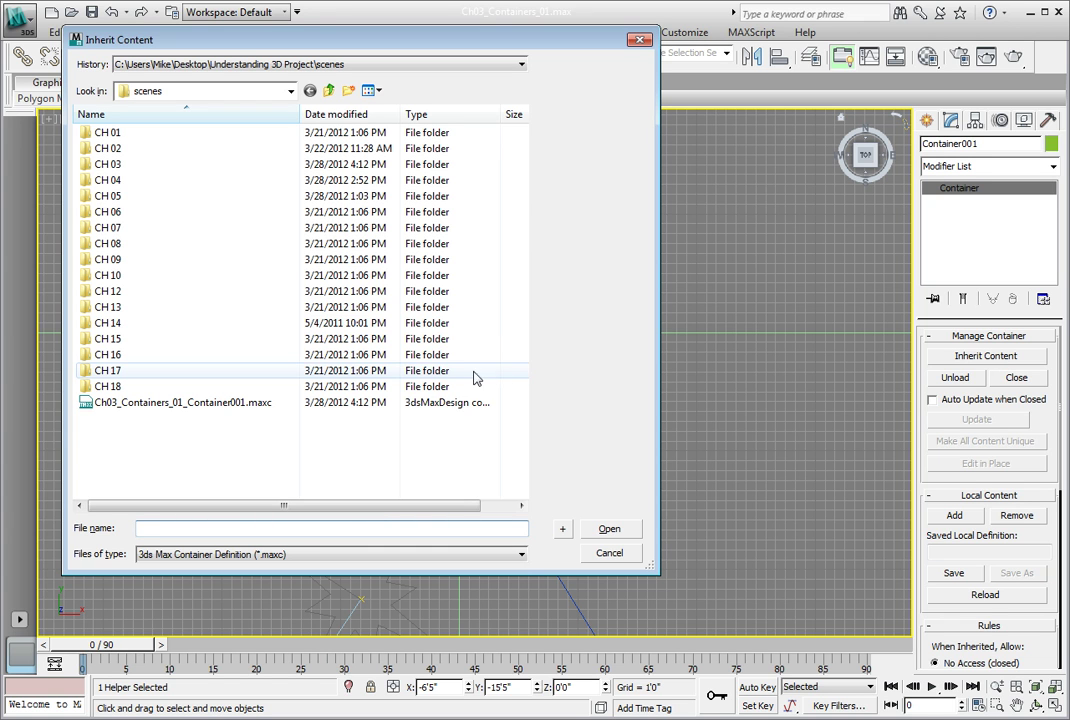
{"action": "double_click", "coordinate": [116, 165]}
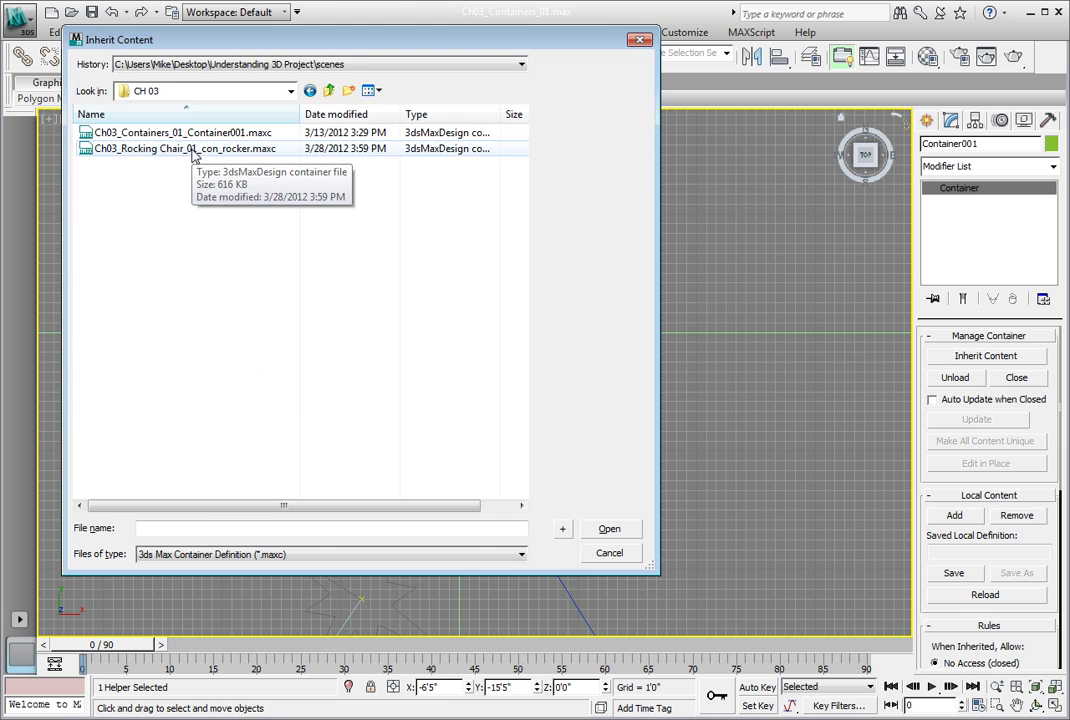
{"action": "double_click", "coordinate": [194, 149]}
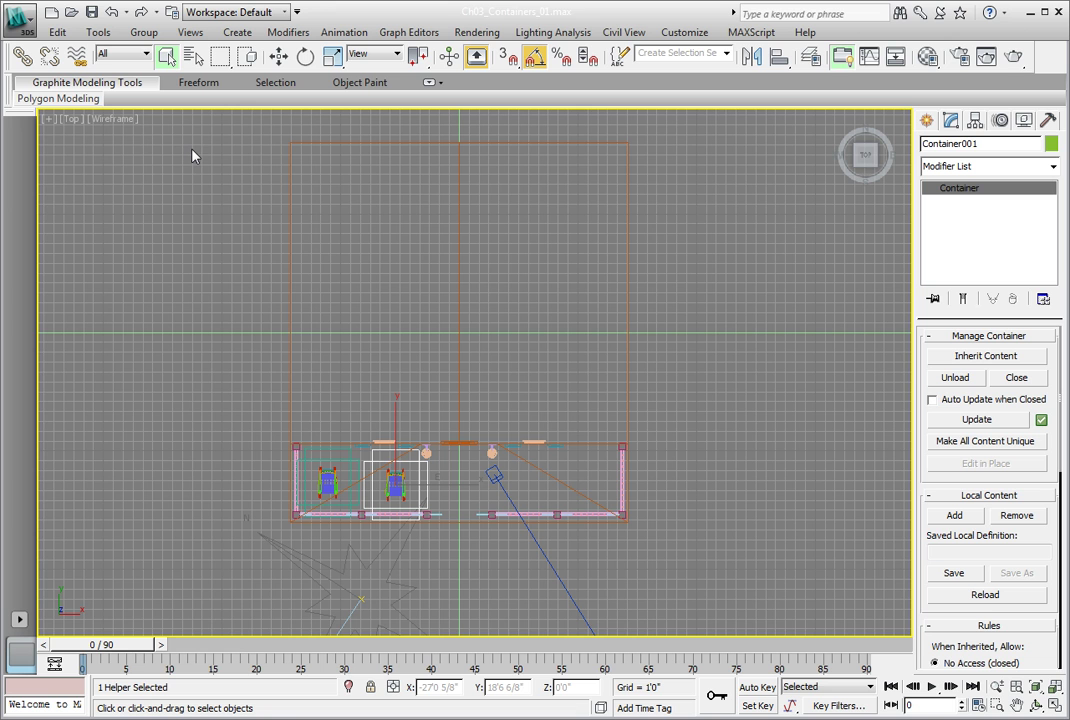
Close the container, overwrite its saved definition file, and restore the four-viewport layout with Alt+W.
{"action": "left_click", "coordinate": [1020, 379]}
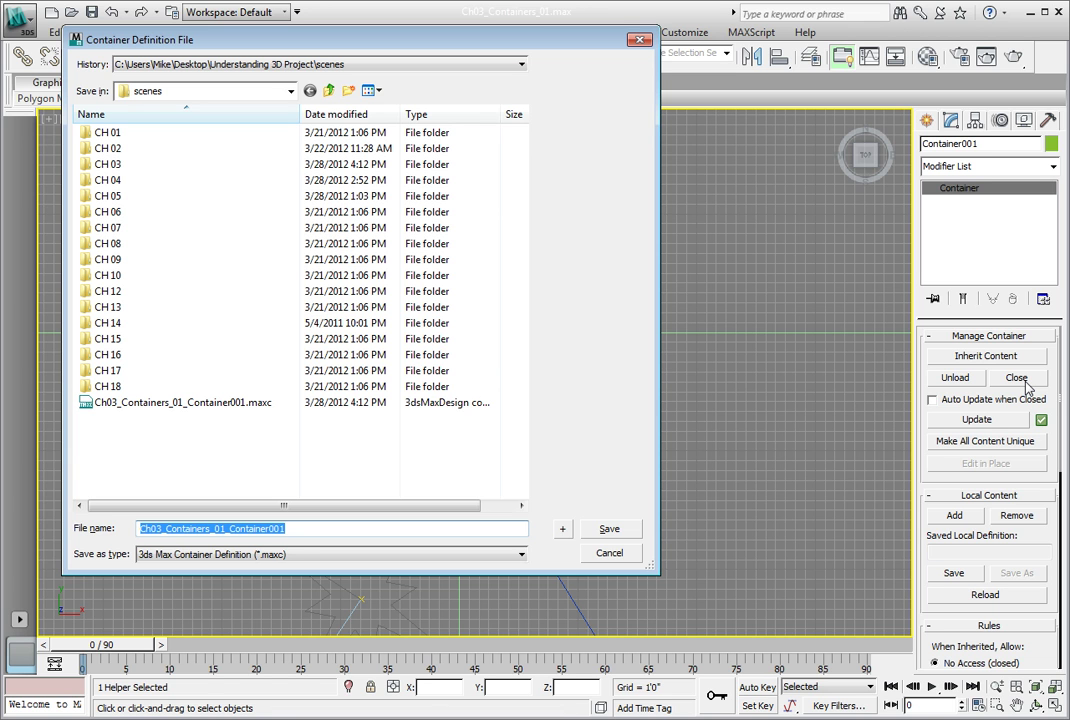
{"action": "left_click", "coordinate": [612, 529]}
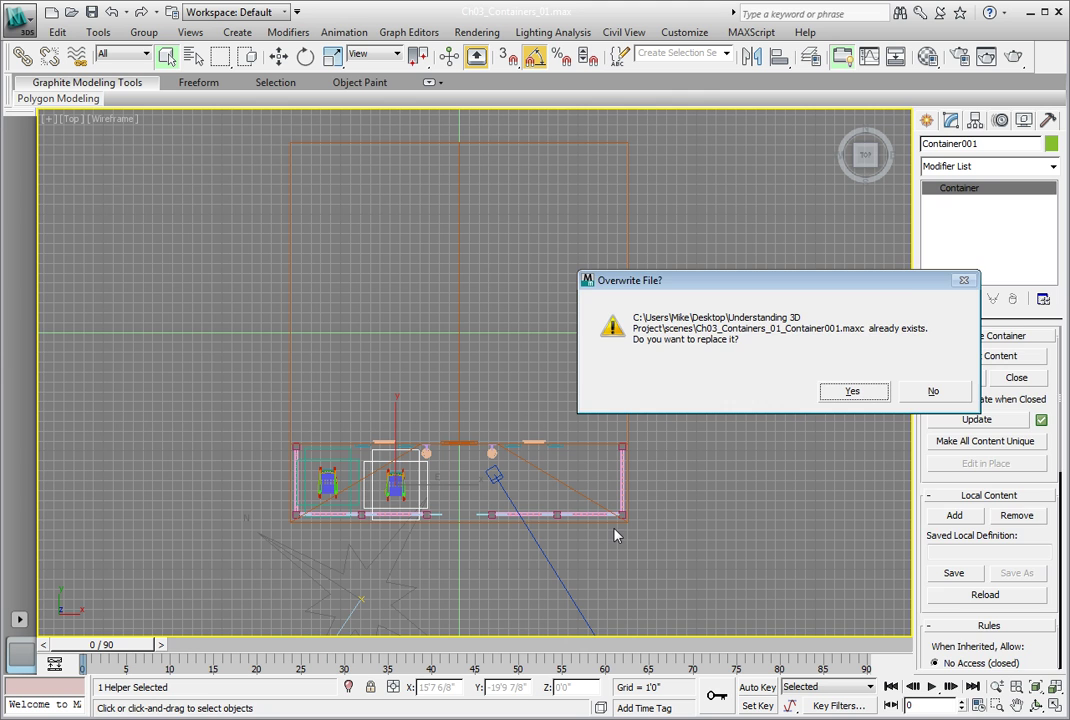
{"action": "key", "text": "Return"}
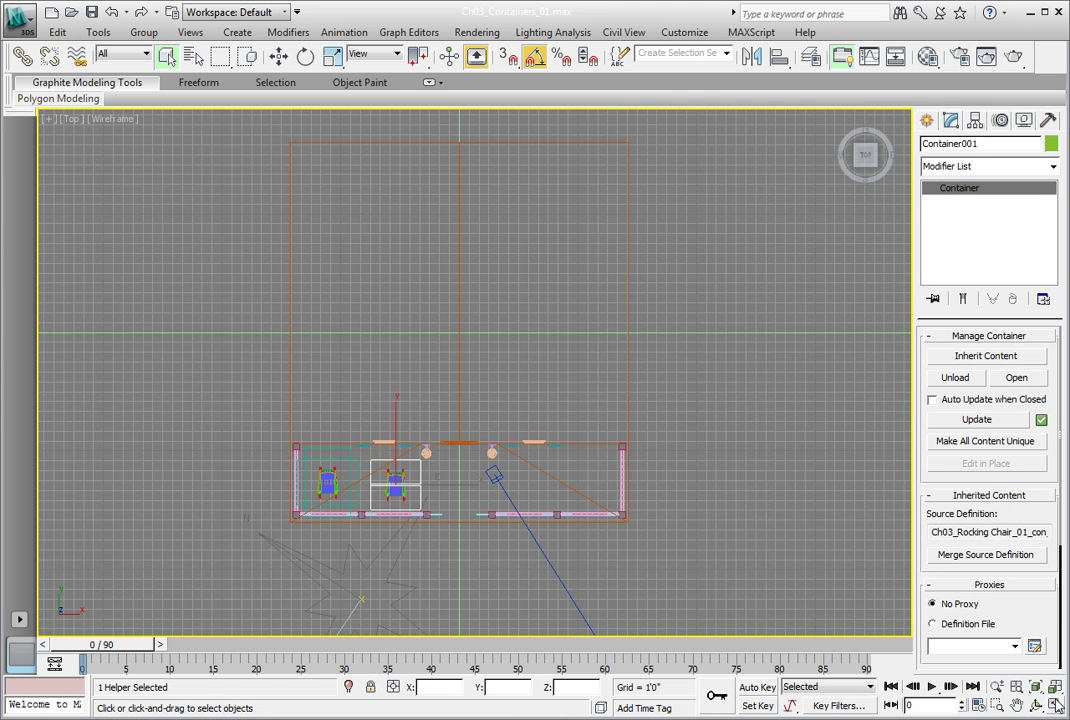
{"action": "key", "text": "alt+w"}
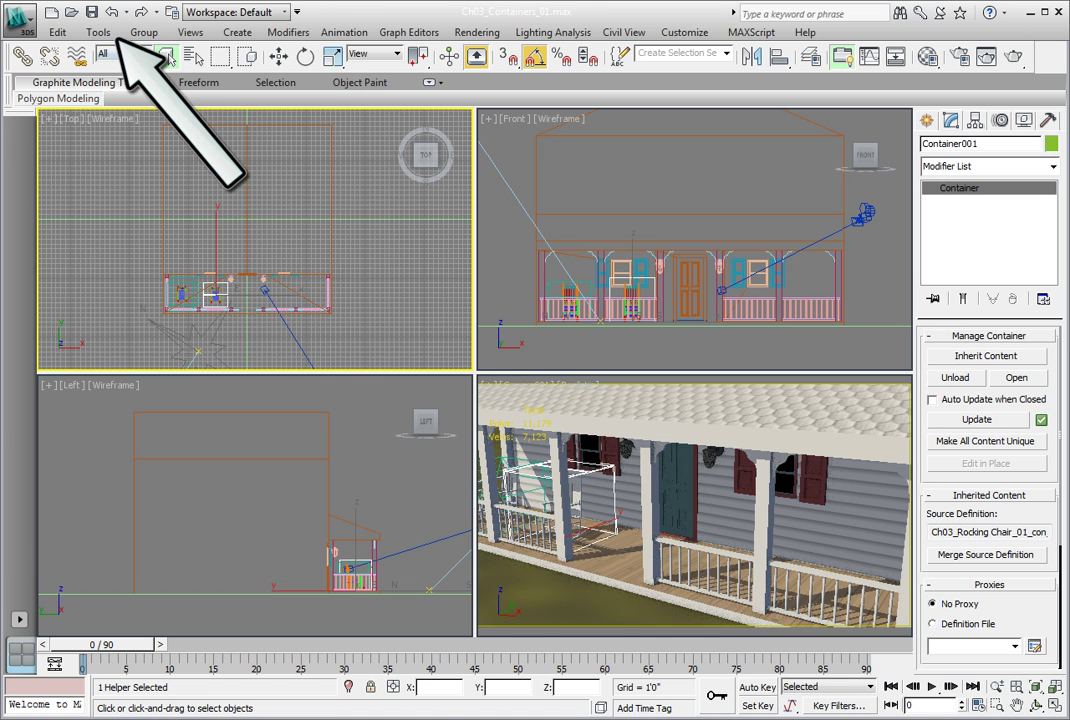
Array the container as 4 instances with a 7' X move, previewing before accepting.
{"action": "left_click", "coordinate": [98, 32]}
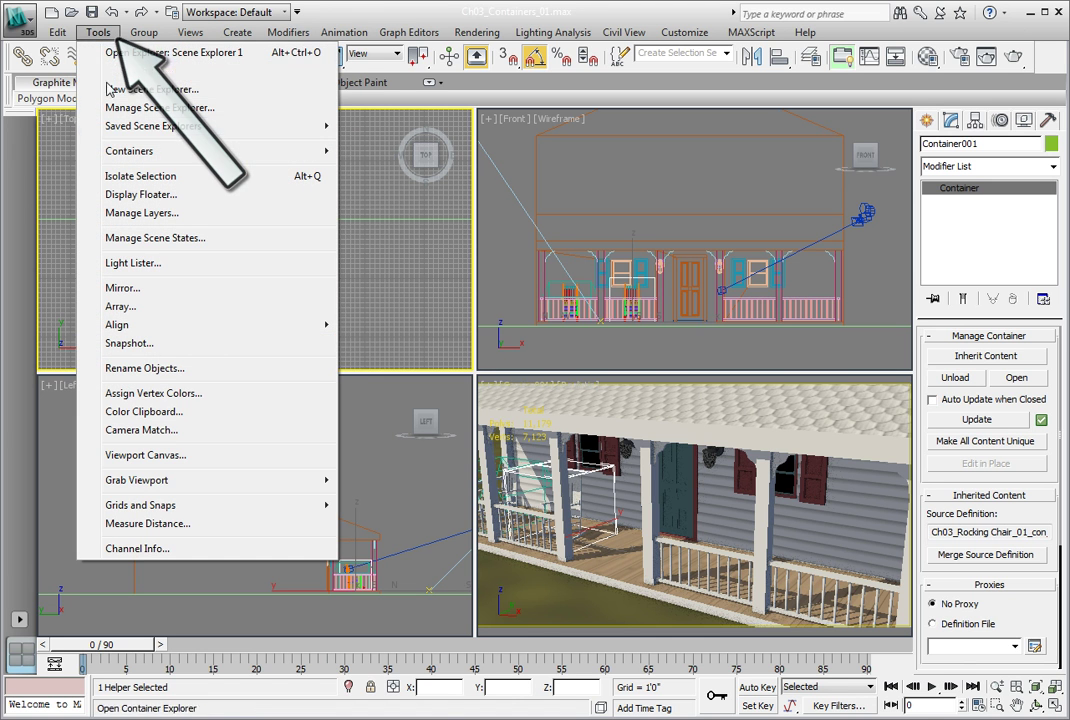
{"action": "left_click", "coordinate": [162, 307]}
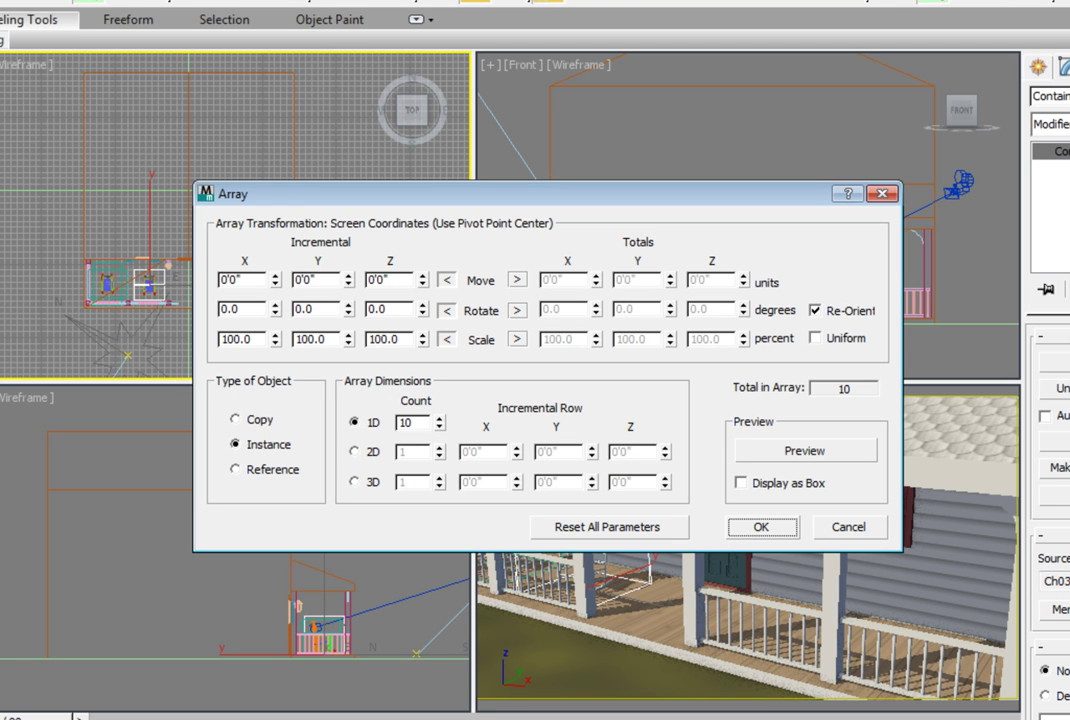
{"action": "left_click", "coordinate": [253, 284]}
{"action": "double_click", "coordinate": [253, 284]}
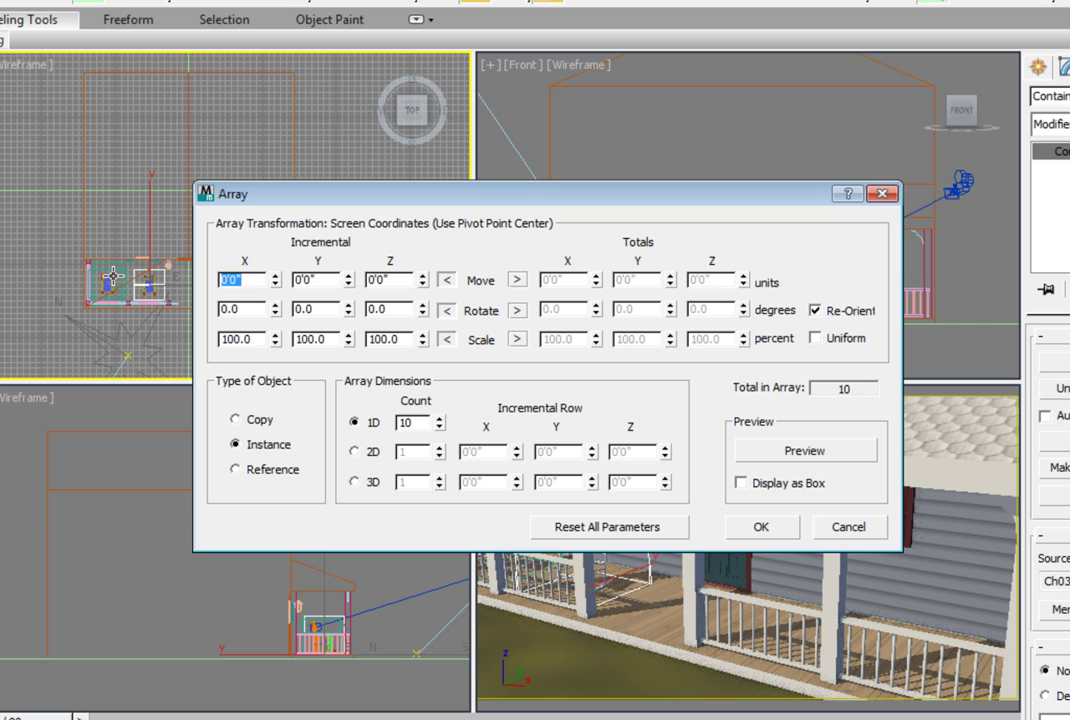
{"action": "type", "text": "7"}
{"action": "key", "text": "Return"}
{"action": "left_click", "coordinate": [237, 446]}
{"action": "key", "text": "Tab"}
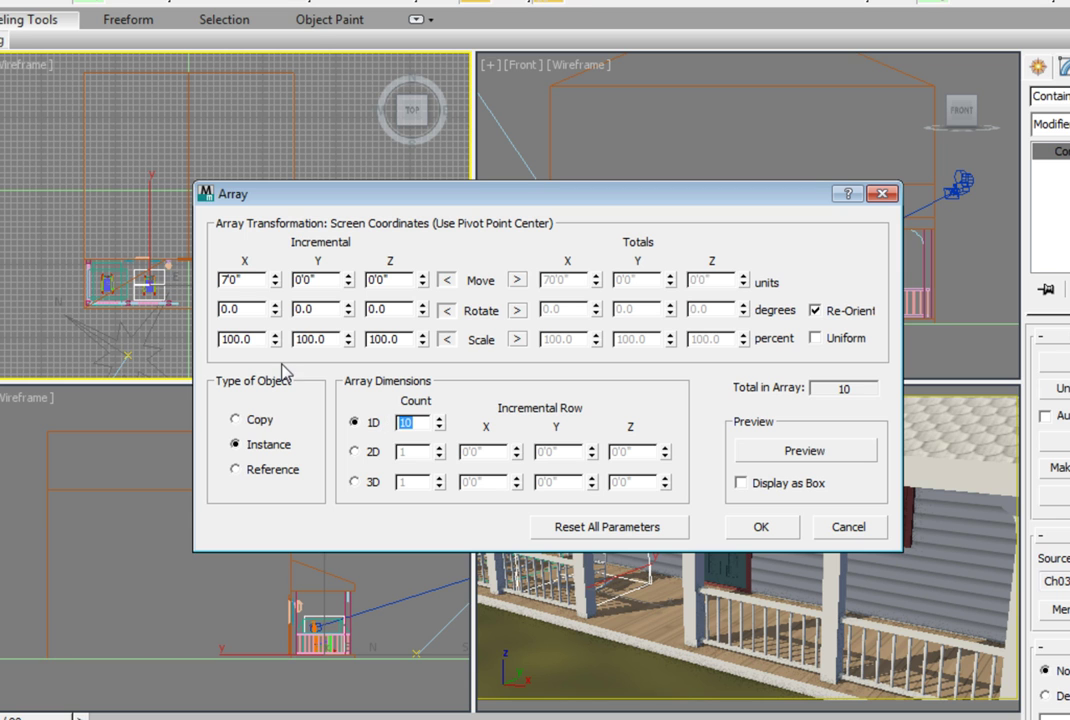
{"action": "type", "text": "4"}
{"action": "left_click", "coordinate": [790, 452]}
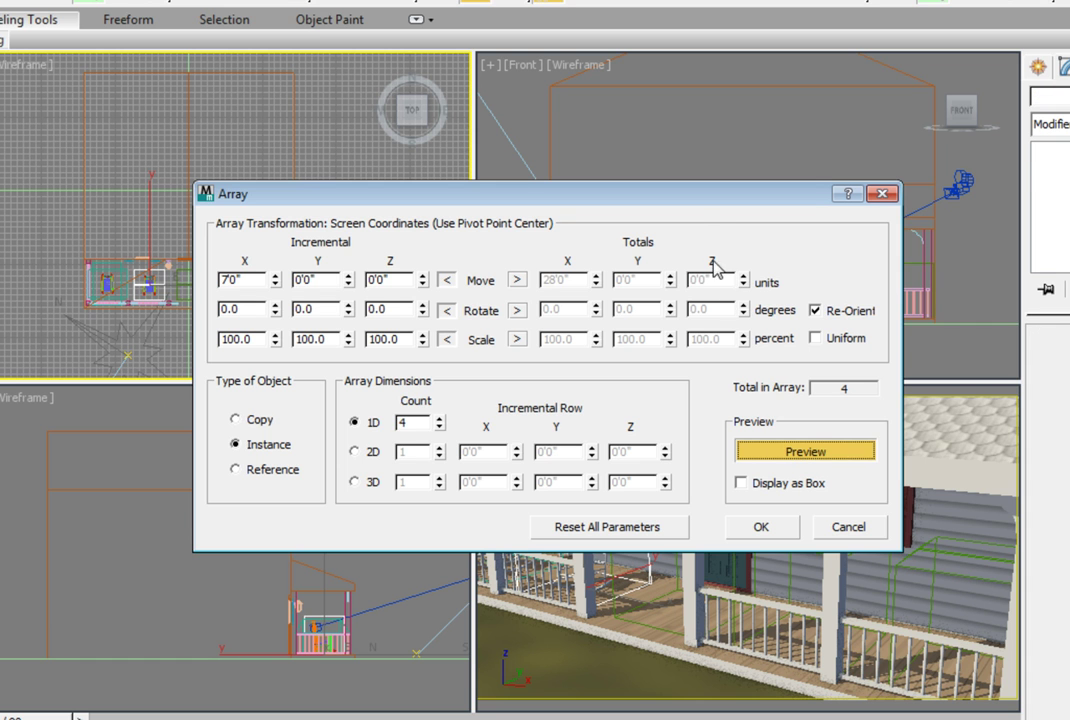
{"action": "left_click_drag", "start_coordinate": [697, 197], "coordinate": [549, 61]}
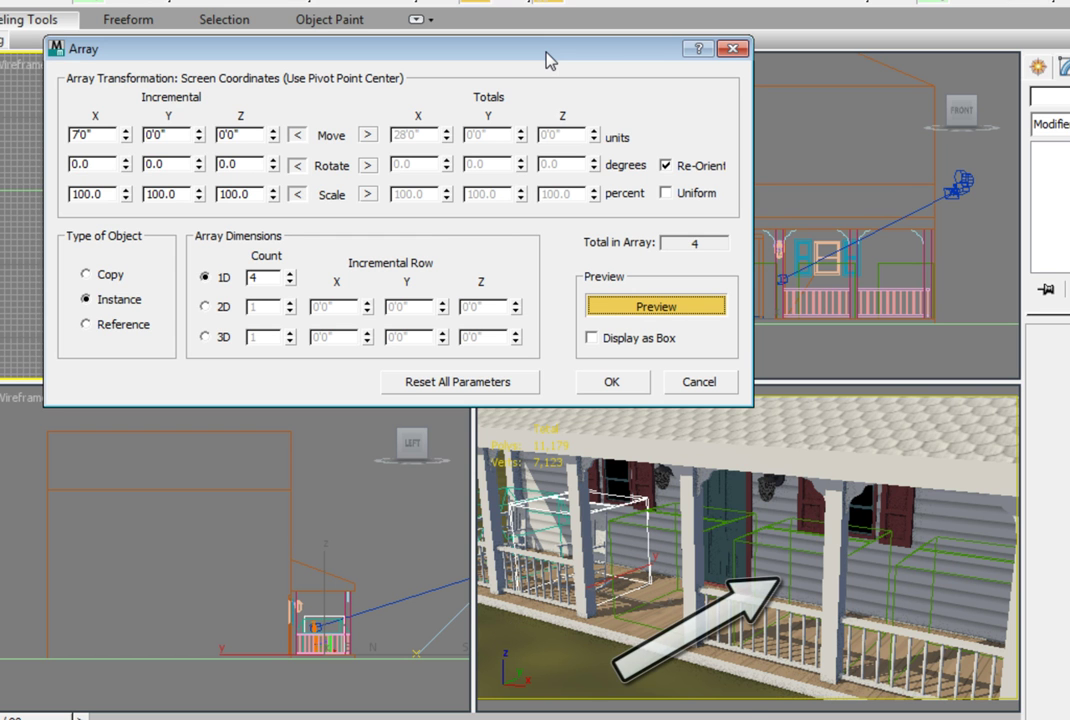
{"action": "left_click", "coordinate": [611, 383]}
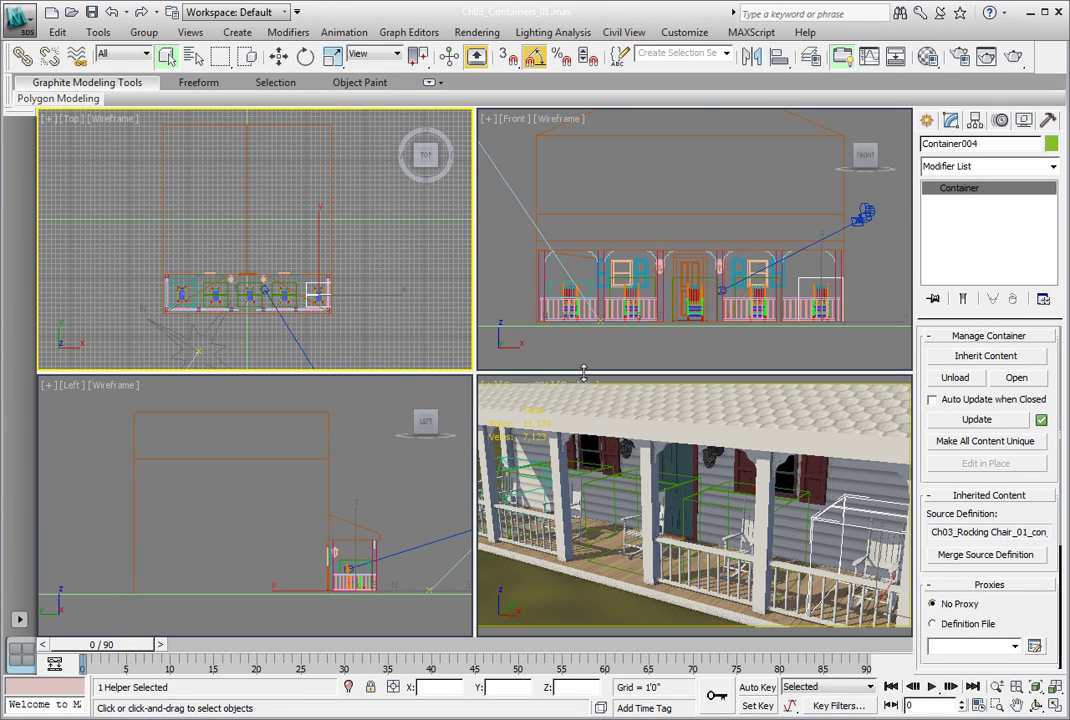
Delete Container002, the middle chair in front of the door, then deselect.
{"action": "left_click", "coordinate": [671, 300]}
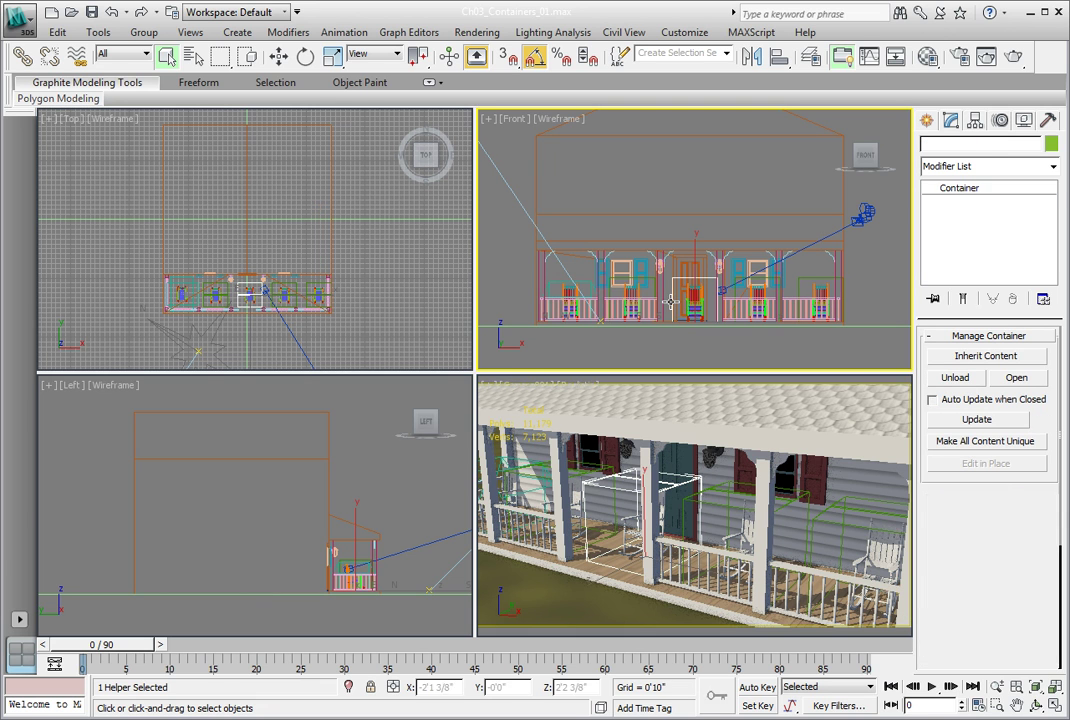
{"action": "left_click", "coordinate": [597, 363]}
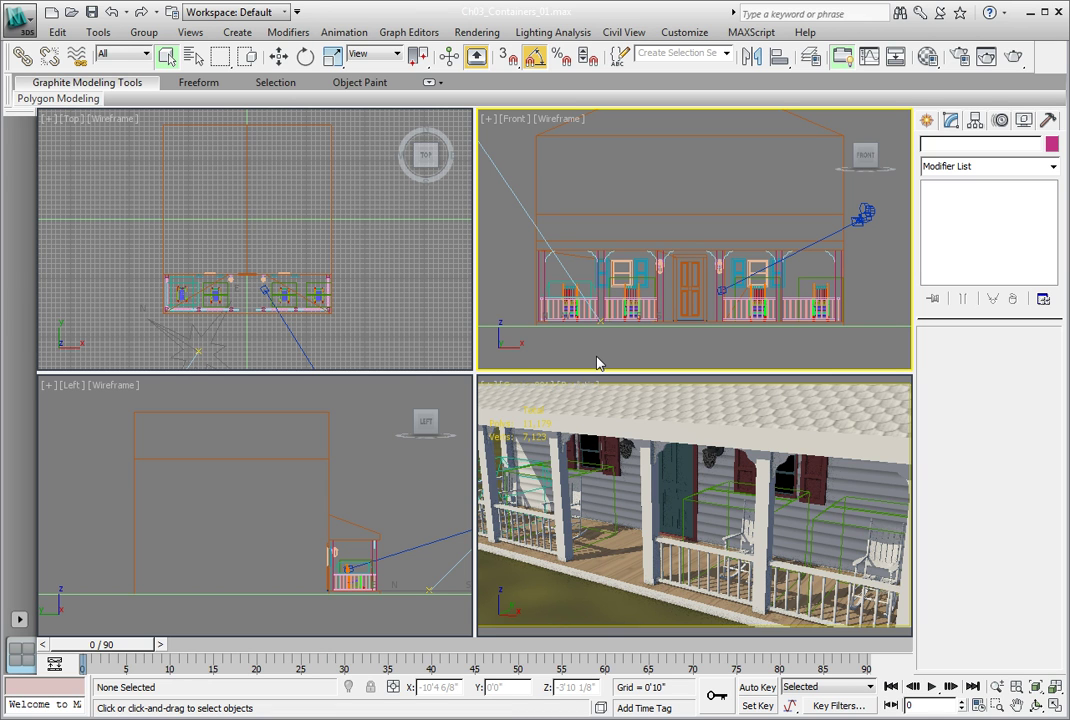
Use Save As with the + increment to save as Ch03_Containers_02.max.
{"action": "left_click", "coordinate": [20, 18]}
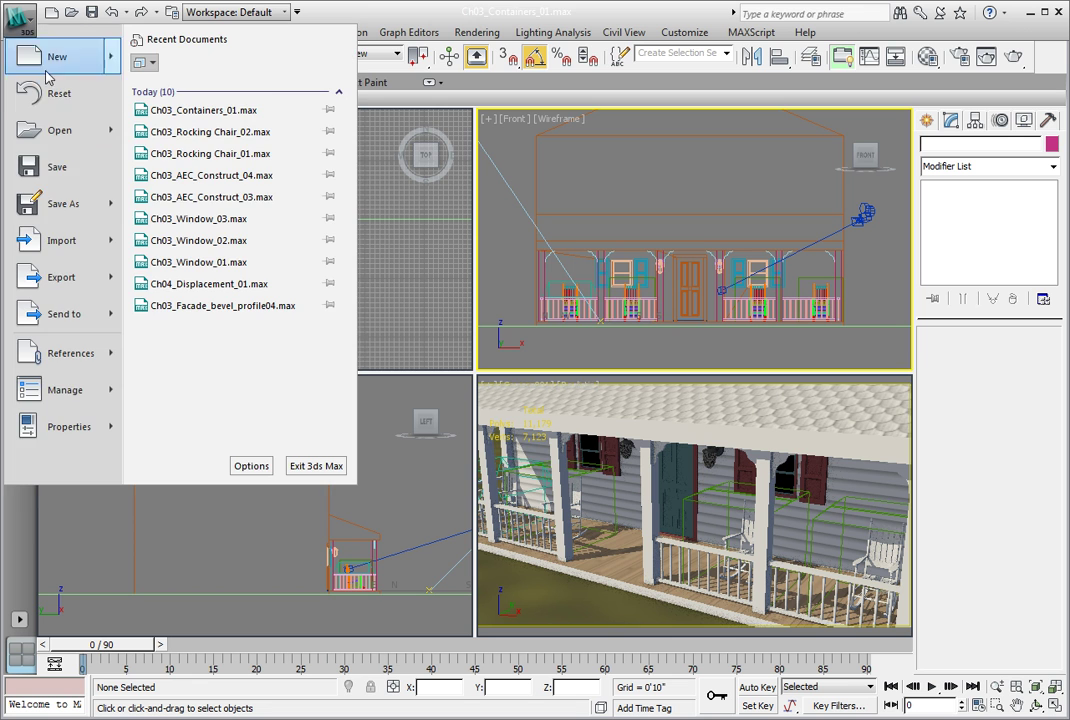
{"action": "left_click", "coordinate": [60, 204]}
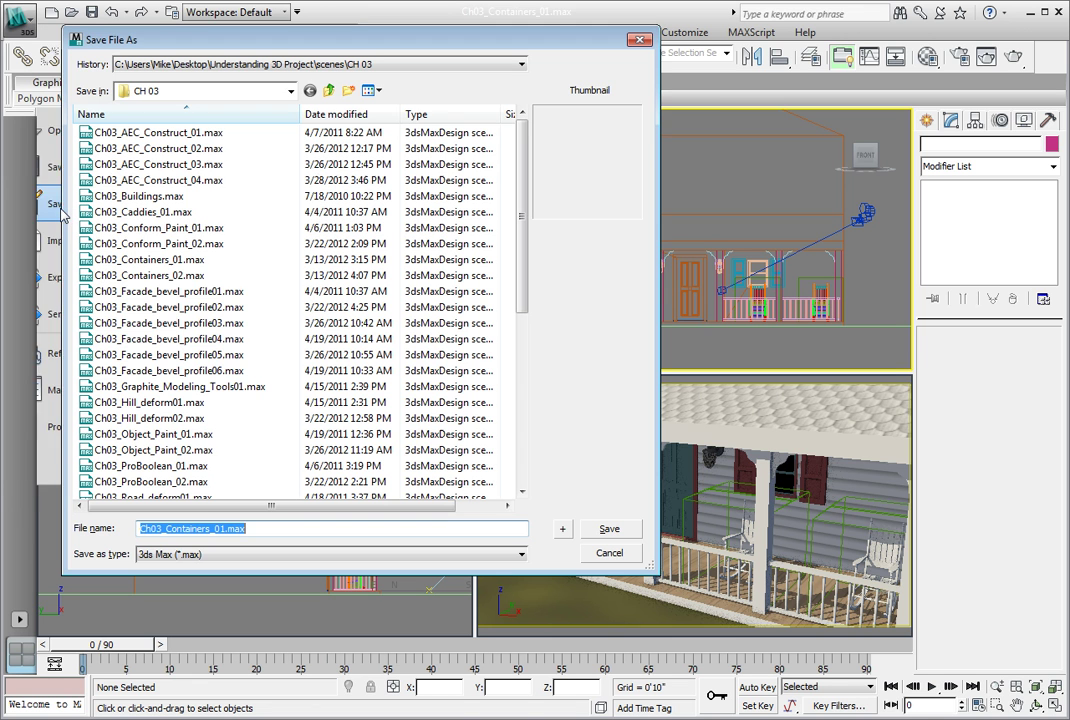
{"action": "left_click", "coordinate": [559, 532]}
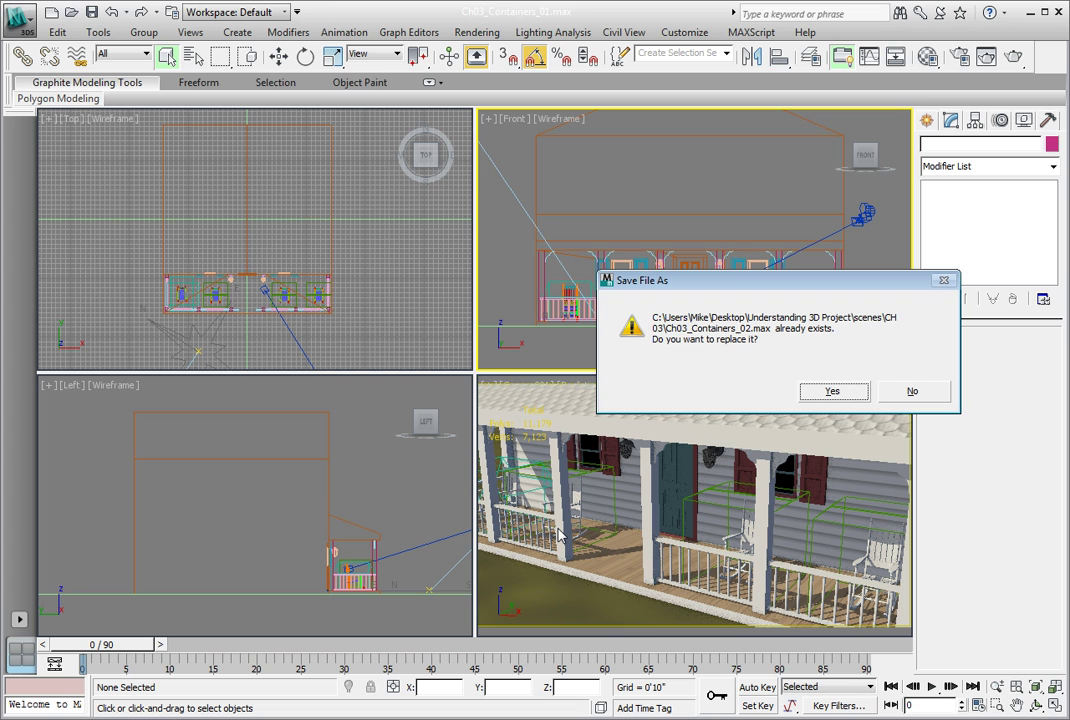